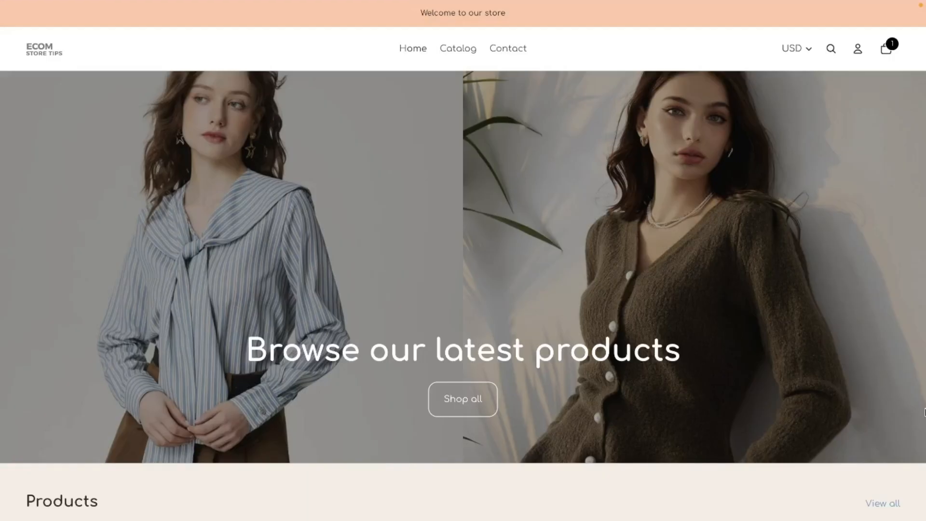
Switch to the store admin tab with the Nex Discounts app open
mouse_move(2, 231)
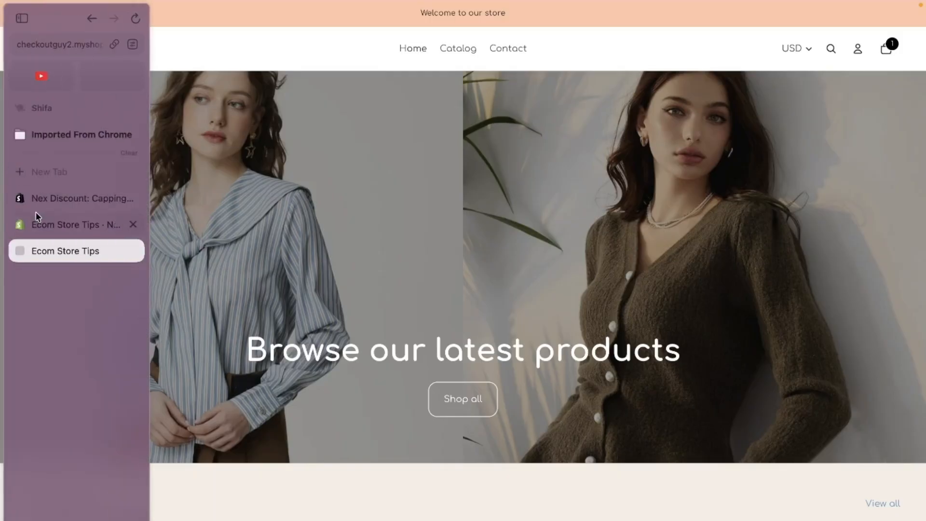
click(38, 206)
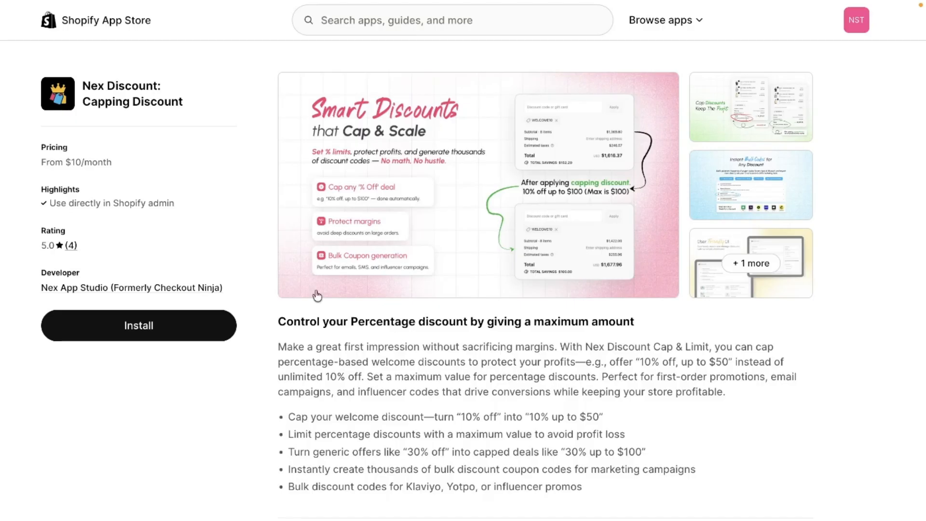
mouse_move(2, 180)
click(60, 225)
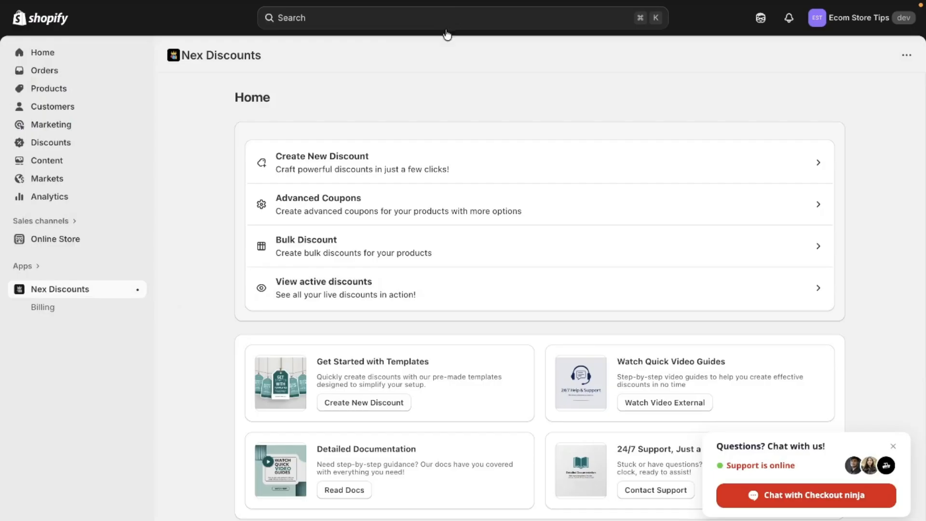
Start a new discount of the Discount Code type and name the code FLAT40%OFF
click(375, 147)
click(264, 165)
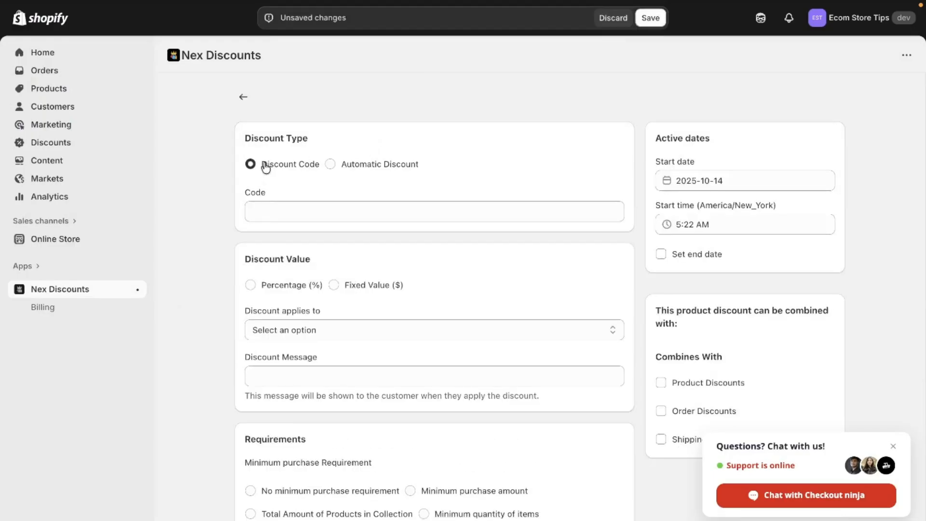
click(305, 218)
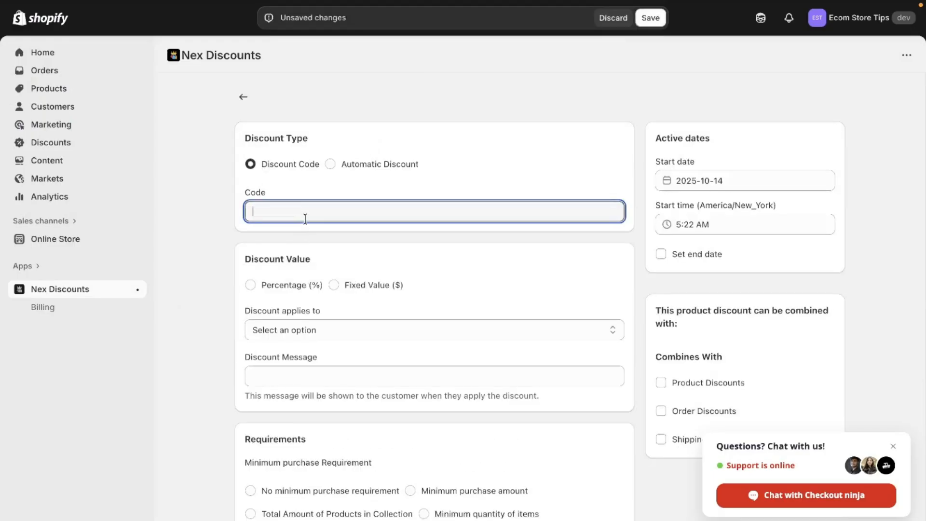
text(f)
text(FLAT)
text(40)
text(%OFF)
Set a percentage discount of 40 with a capping amount of 200
click(305, 285)
click(292, 333)
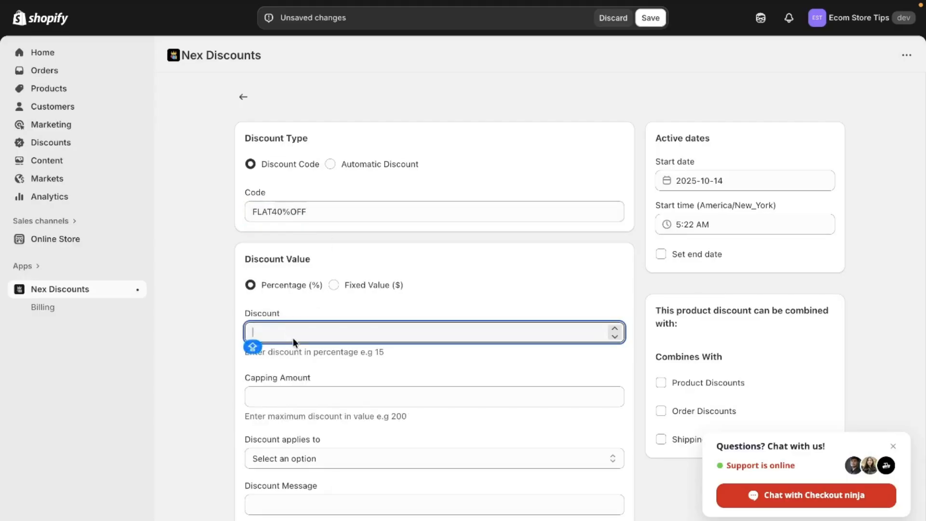
text(40)
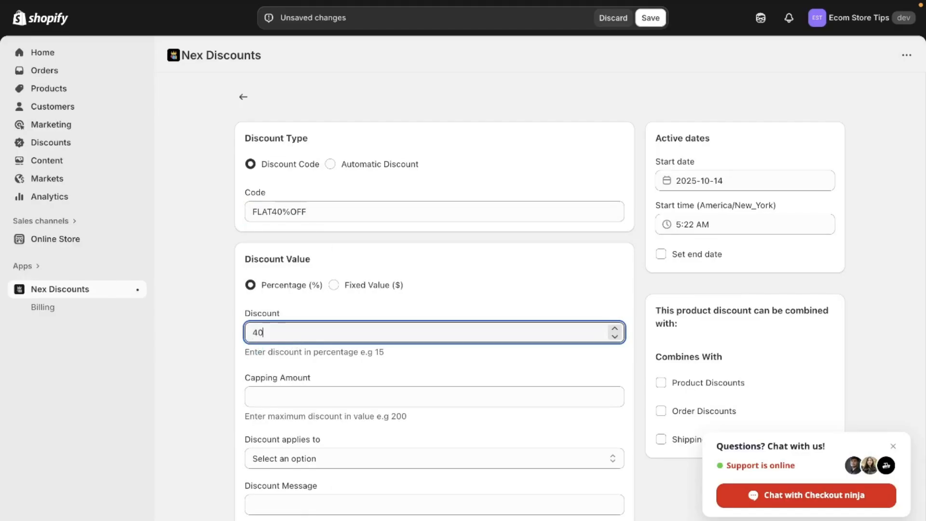
click(291, 398)
text(20)
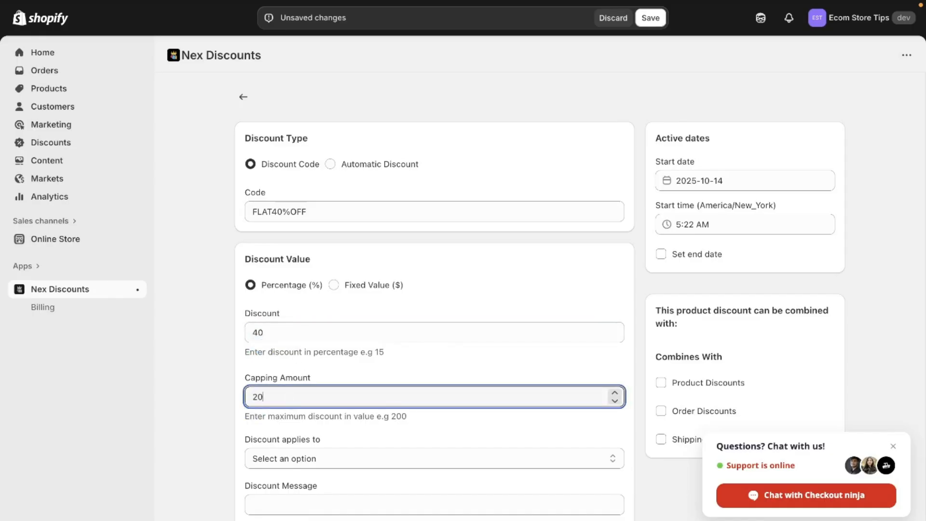
text(0)
click(447, 369)
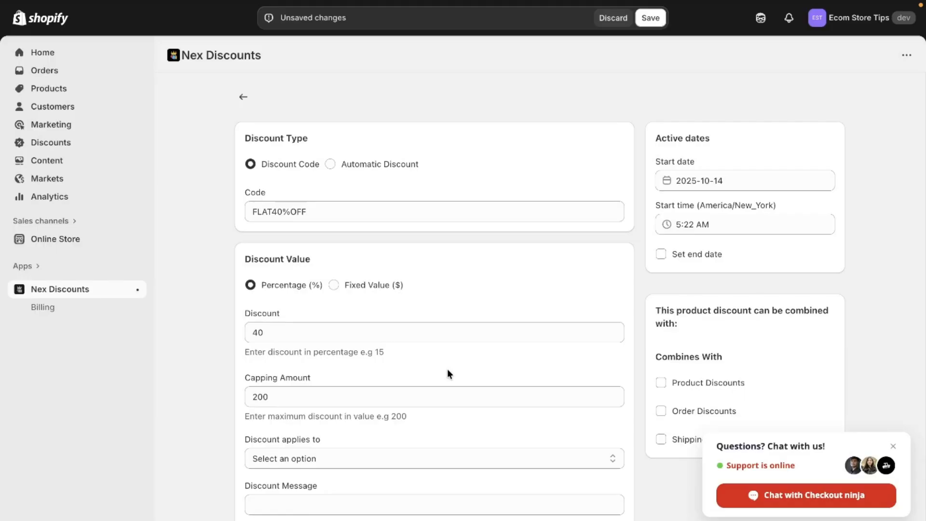
Make the discount apply to all products
scroll(447, 370, down, 5)
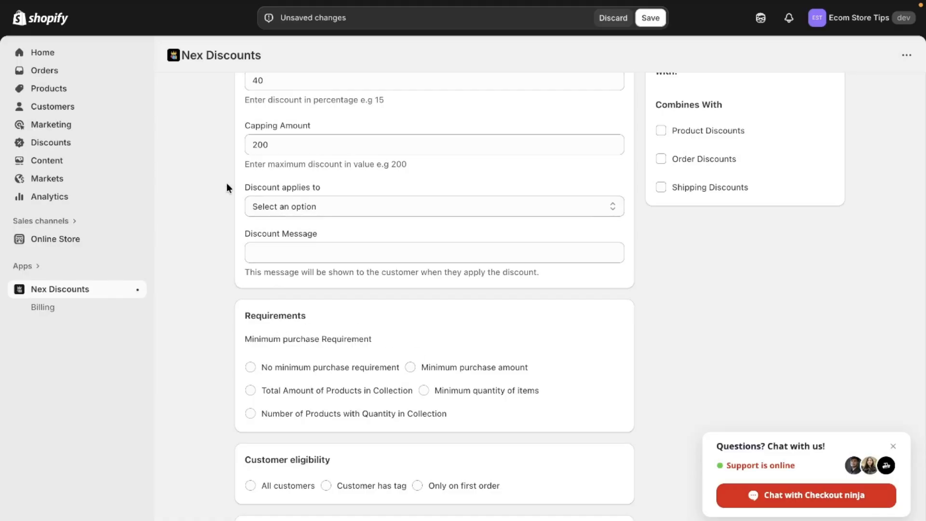
click(298, 206)
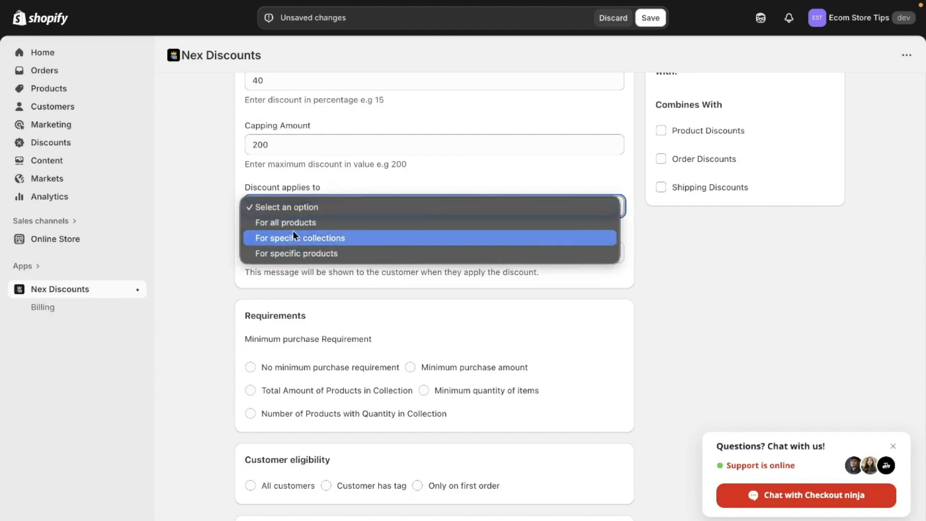
click(291, 222)
Choose no minimum purchase requirement and make all customers eligible
scroll(292, 222, down, 1)
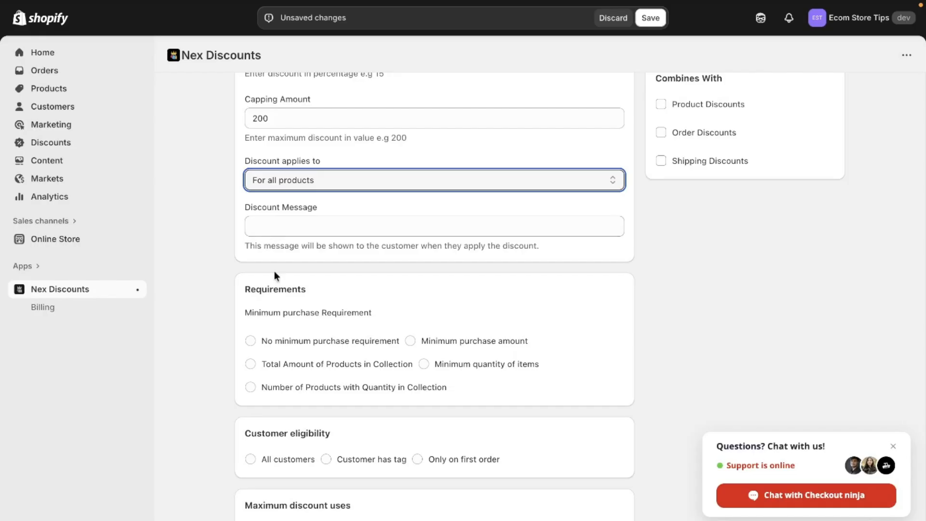
click(352, 342)
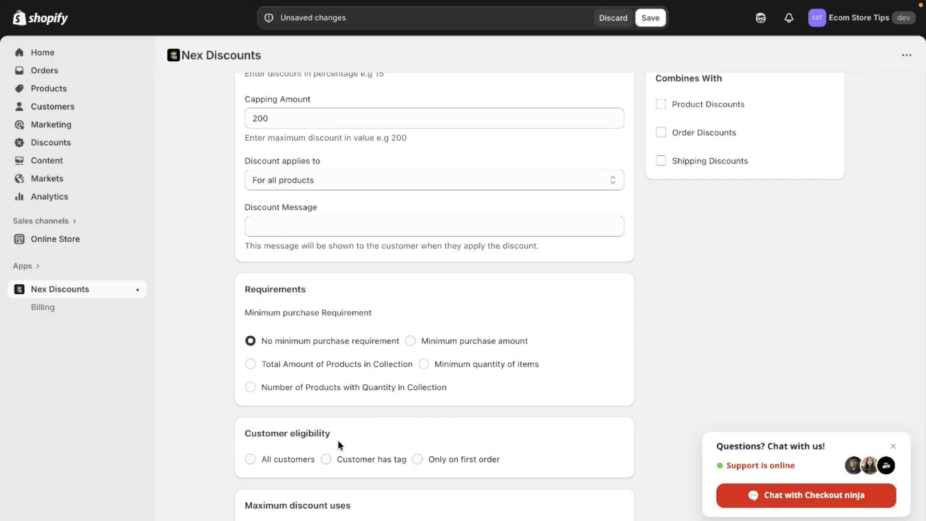
click(288, 464)
Enable limiting the number of times this discount can be used in total
scroll(434, 289, down, 1)
click(434, 520)
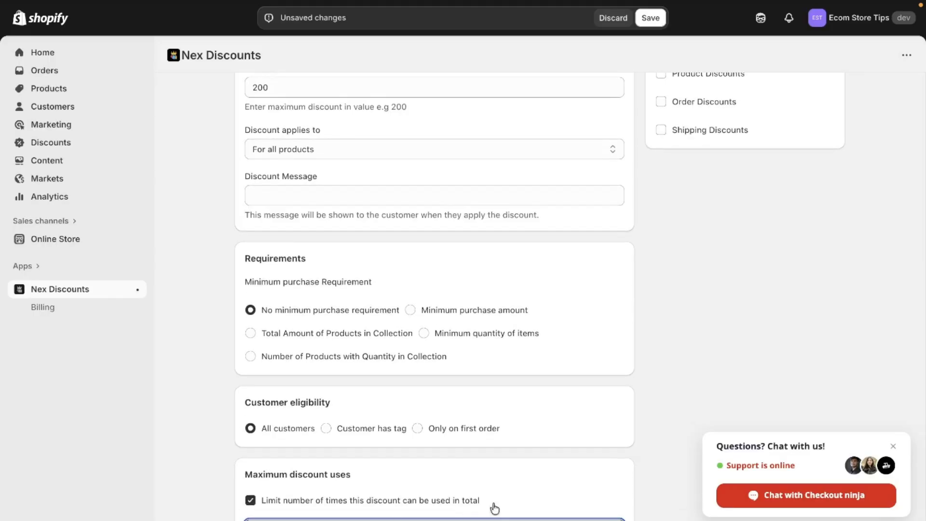
click(494, 478)
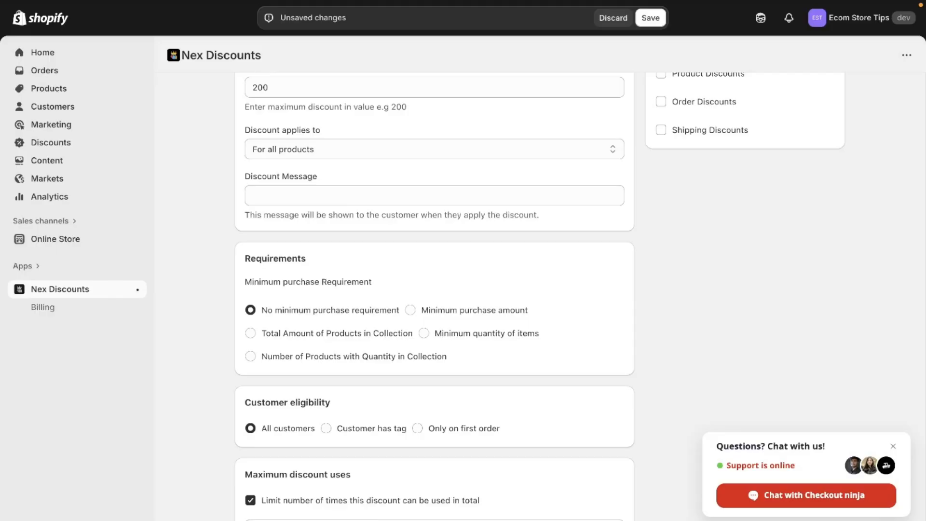
Review the discount settings and save the discount
scroll(701, 187, up, 6)
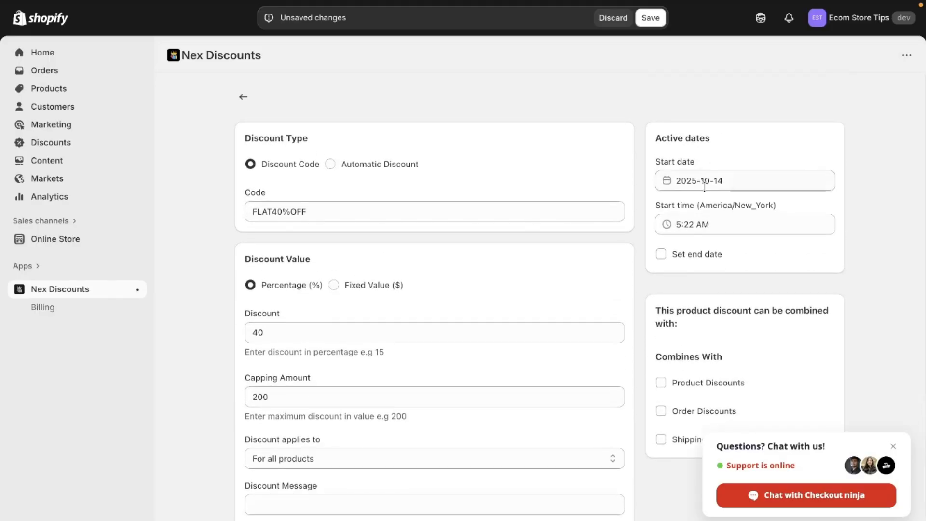
scroll(701, 187, down, 1)
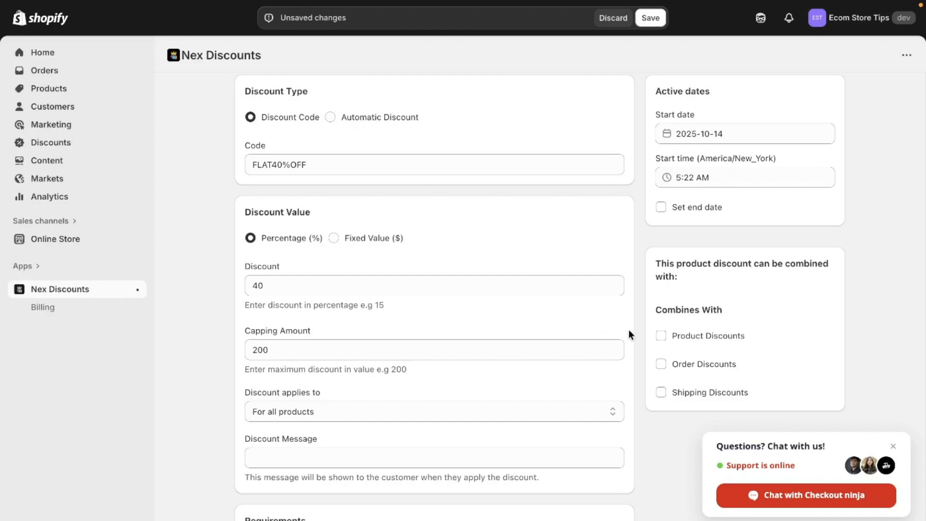
scroll(705, 340, down, 1)
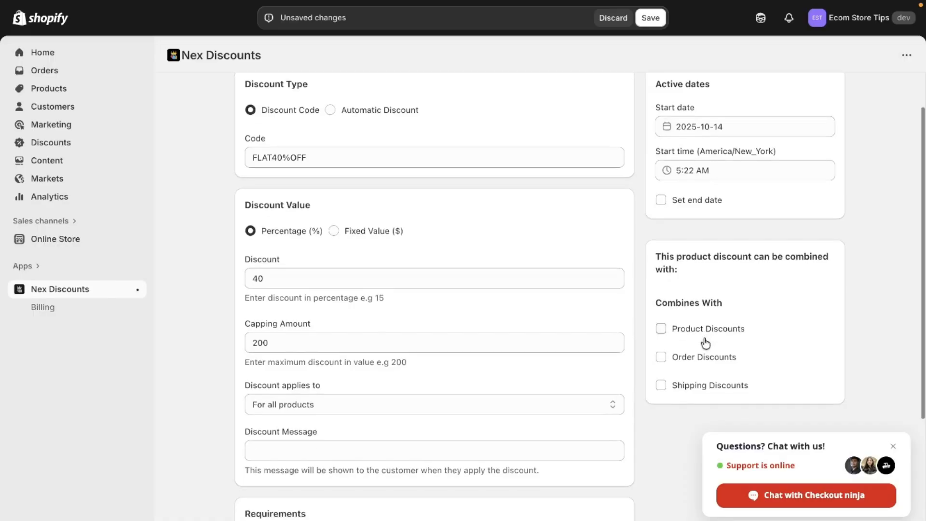
scroll(705, 342, up, 2)
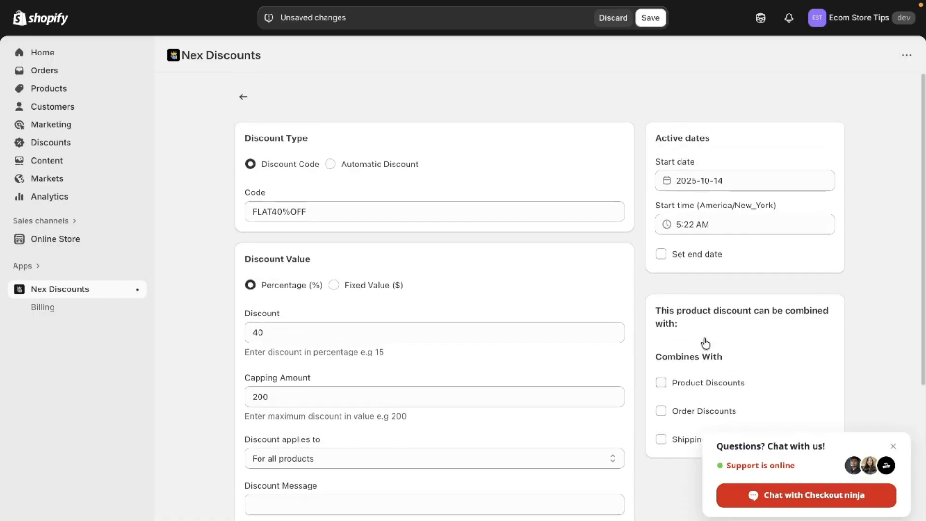
click(651, 23)
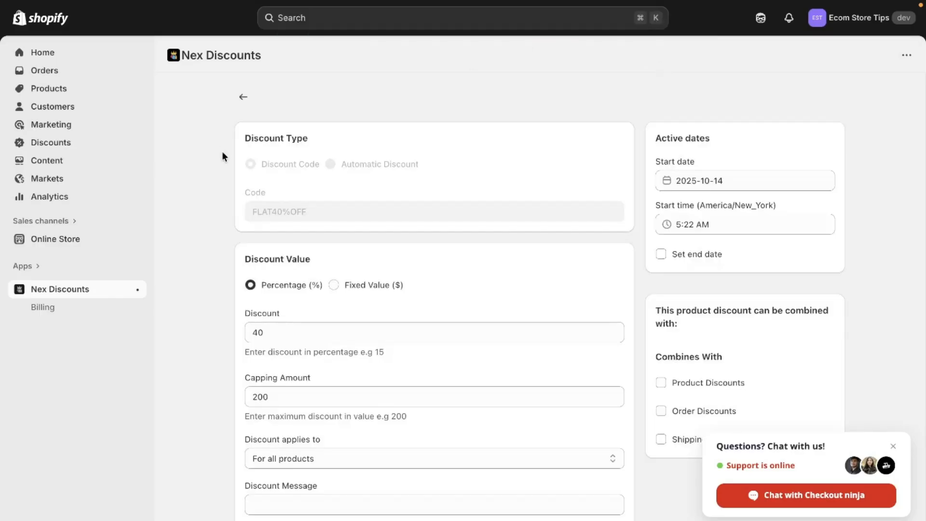
Open the store's discounts list and copy the FLAT40%OFF code
click(97, 146)
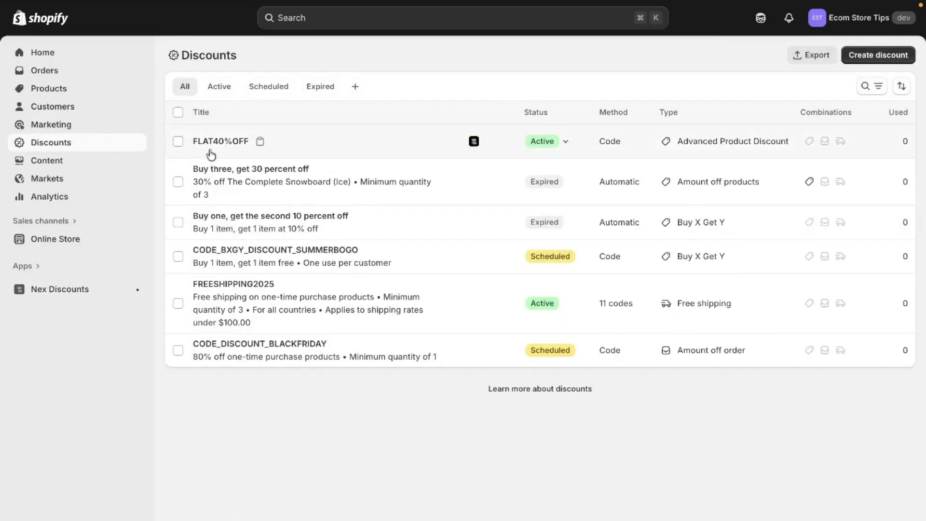
click(260, 142)
Switch to the storefront tab and buy the Embroidered Peplum Cotton Top now
mouse_move(2, 178)
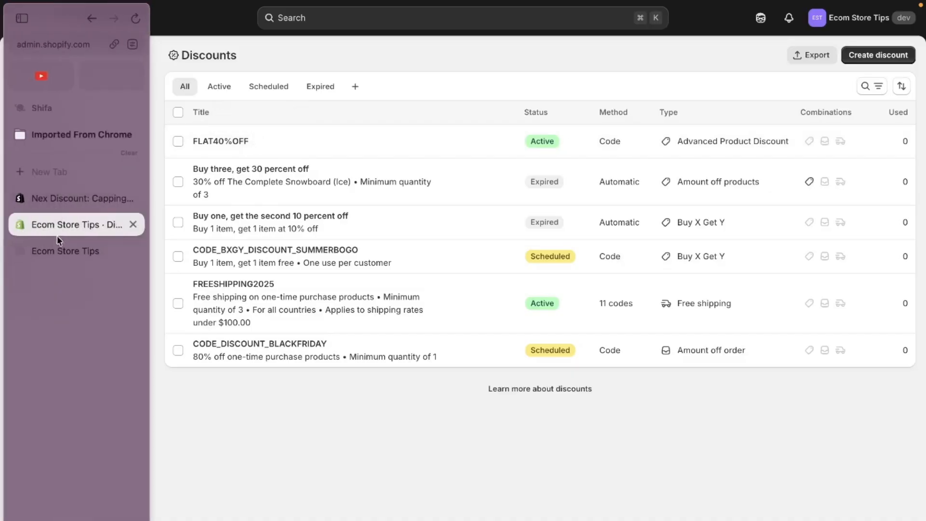
click(61, 250)
scroll(407, 350, down, 10)
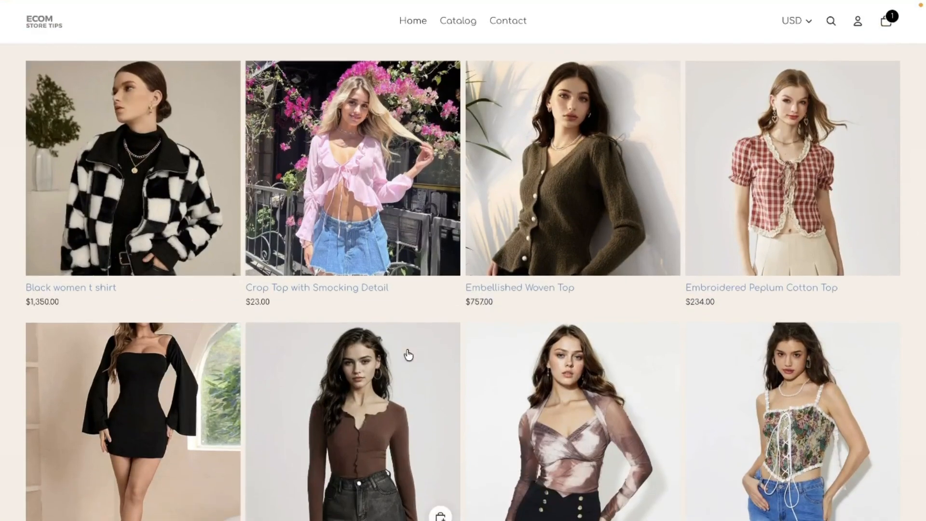
click(751, 236)
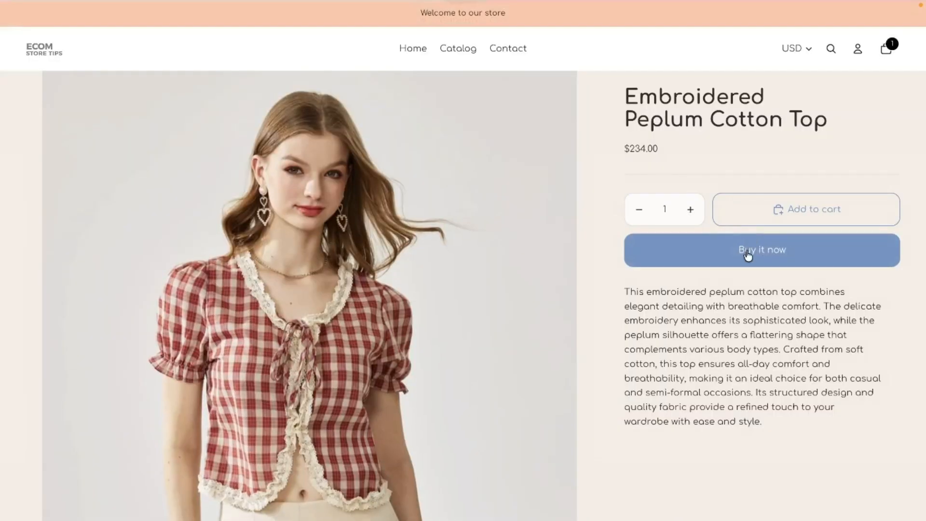
click(748, 254)
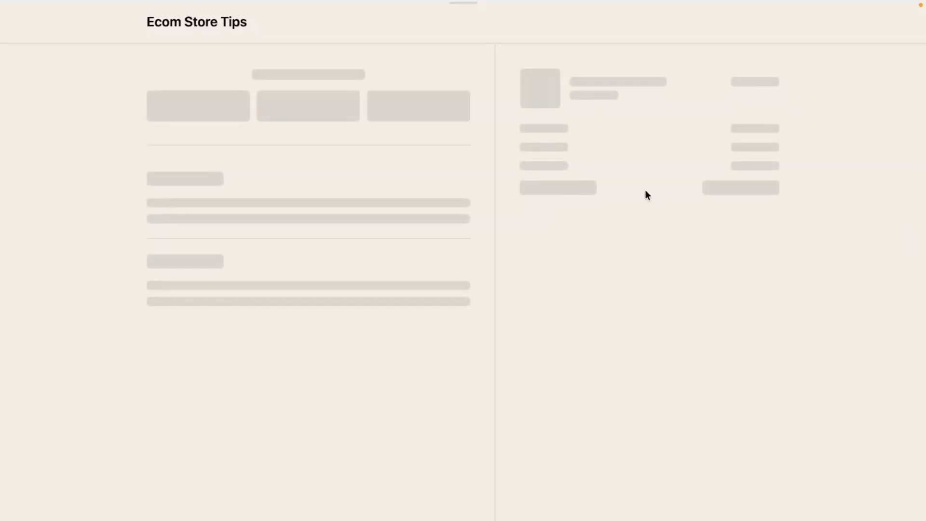
Paste the FLAT40%OFF code into the checkout discount field and apply it
click(600, 161)
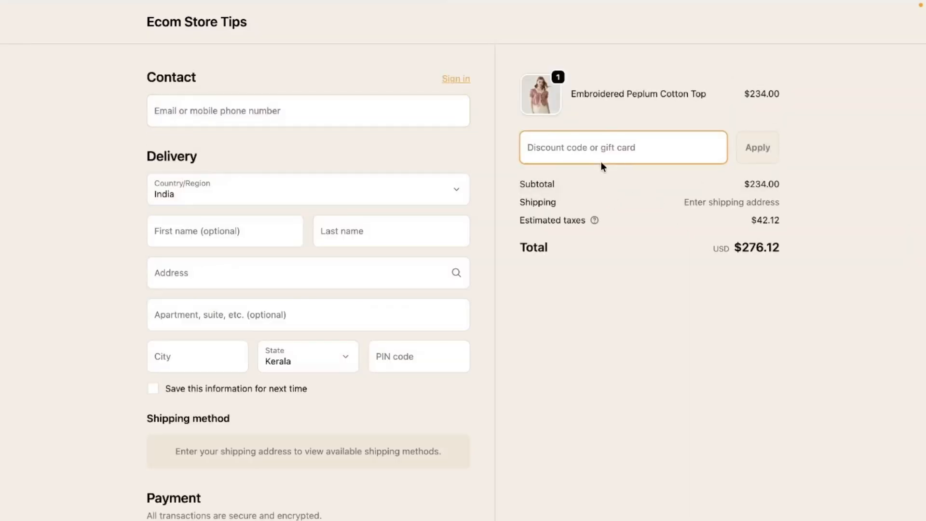
text(FLAT40%OFF)
click(763, 157)
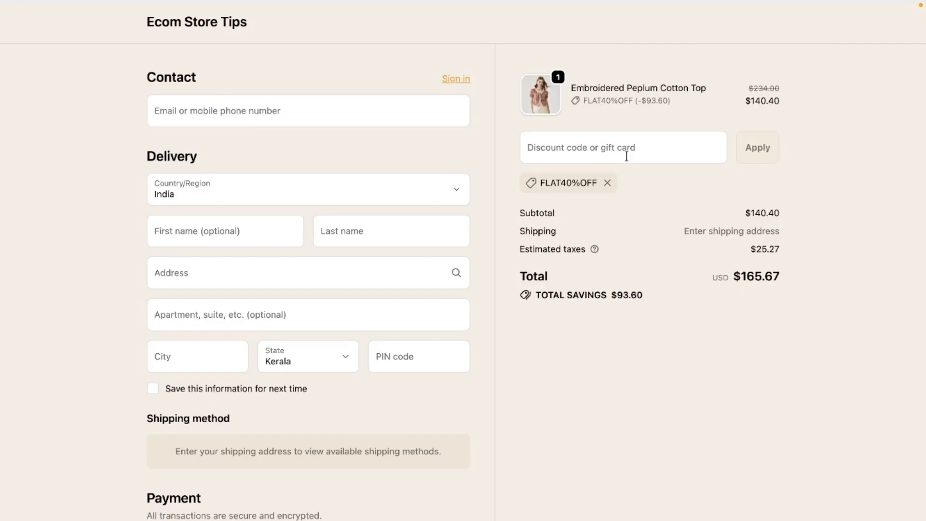
Return to the storefront home page and buy the Ethnic Motifs Printed Top now
click(178, 21)
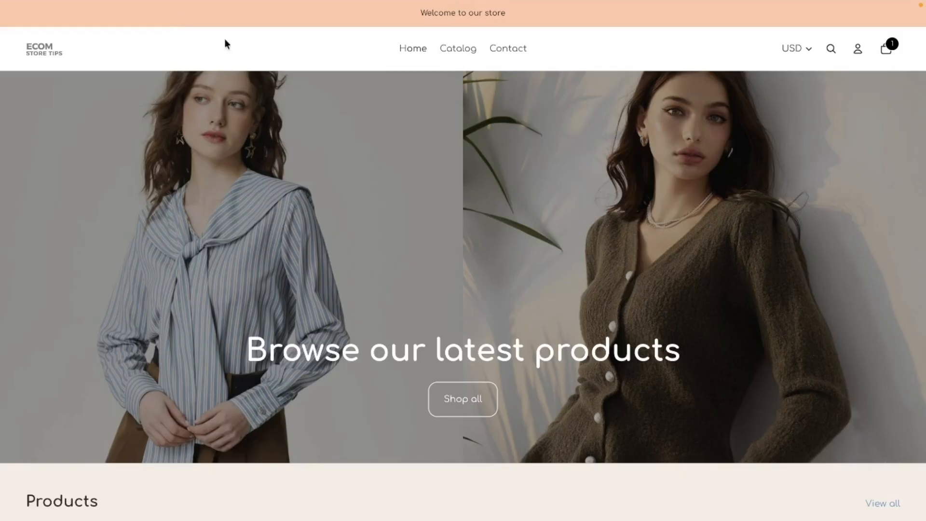
scroll(464, 255, down, 3)
scroll(465, 254, down, 8)
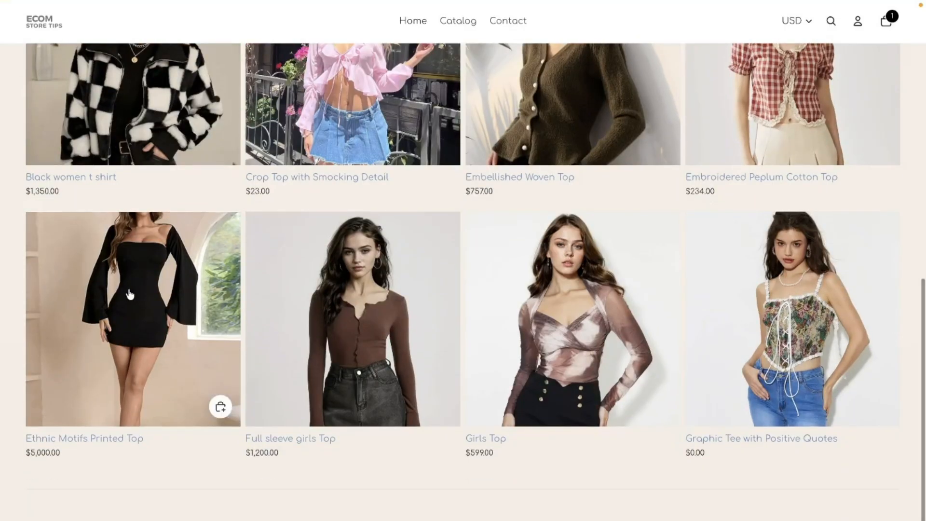
click(130, 294)
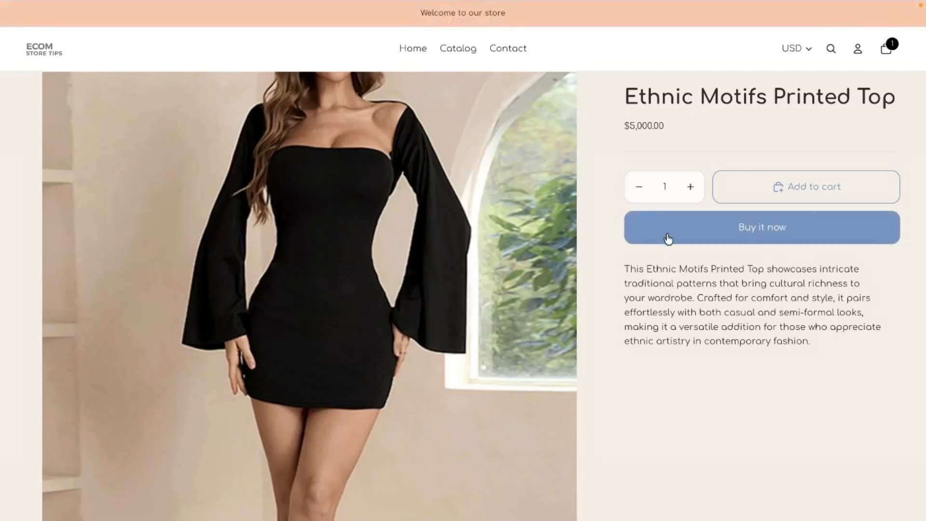
click(675, 214)
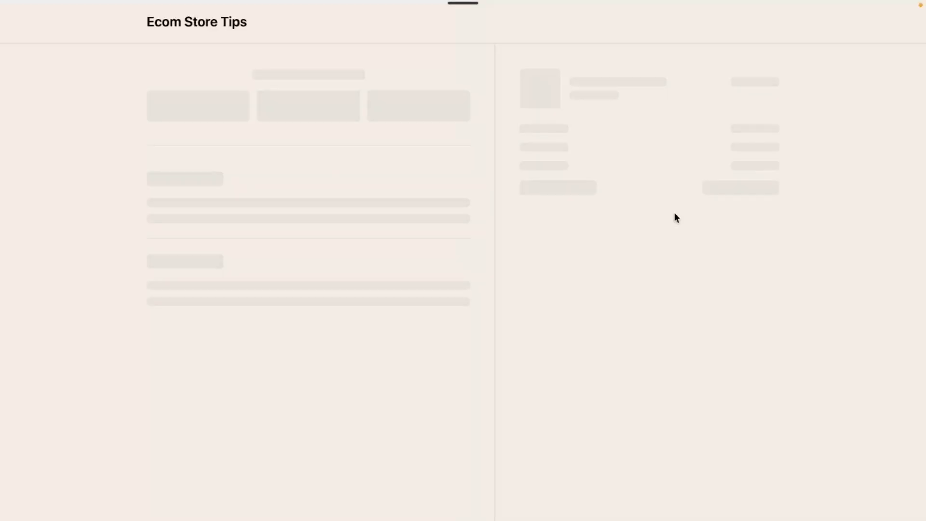
Enter the discount code FLAT40%OFF at checkout and apply it
click(594, 147)
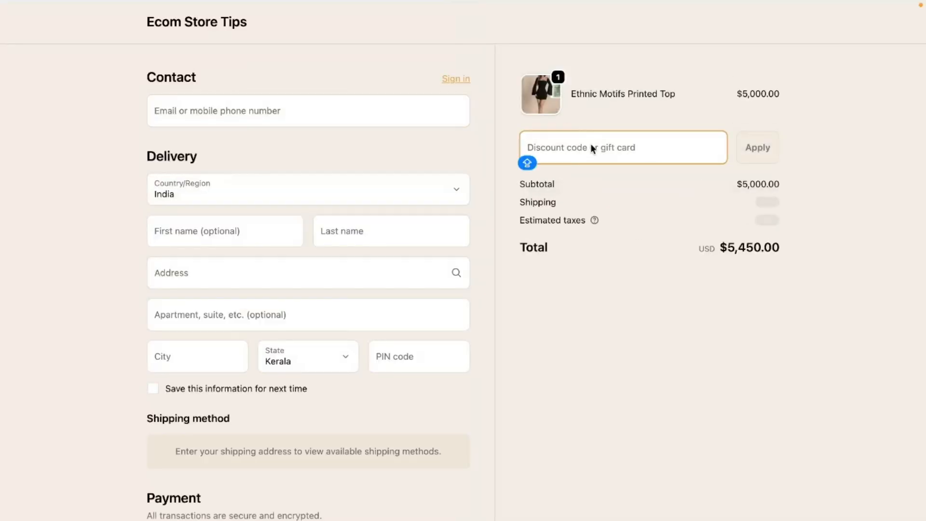
text(FLAT40%OFF)
click(743, 153)
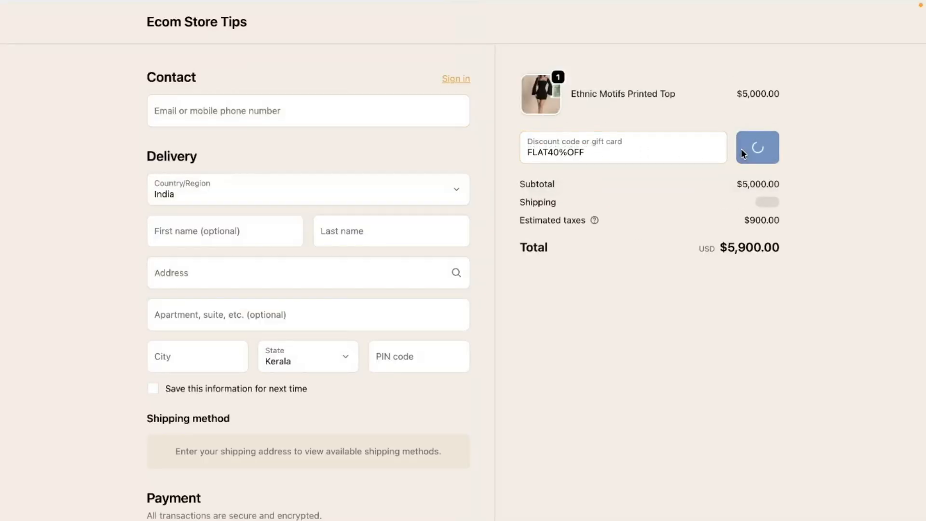